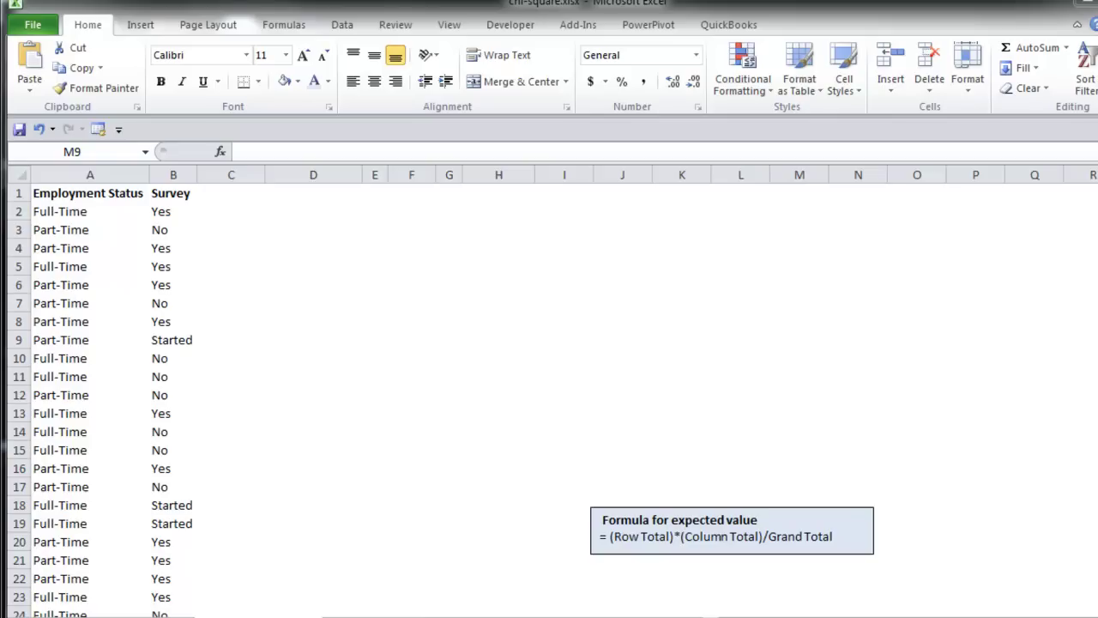
# Create an empty PivotTable from the survey data on this worksheet at cell D7
pyautogui.click(188, 340)
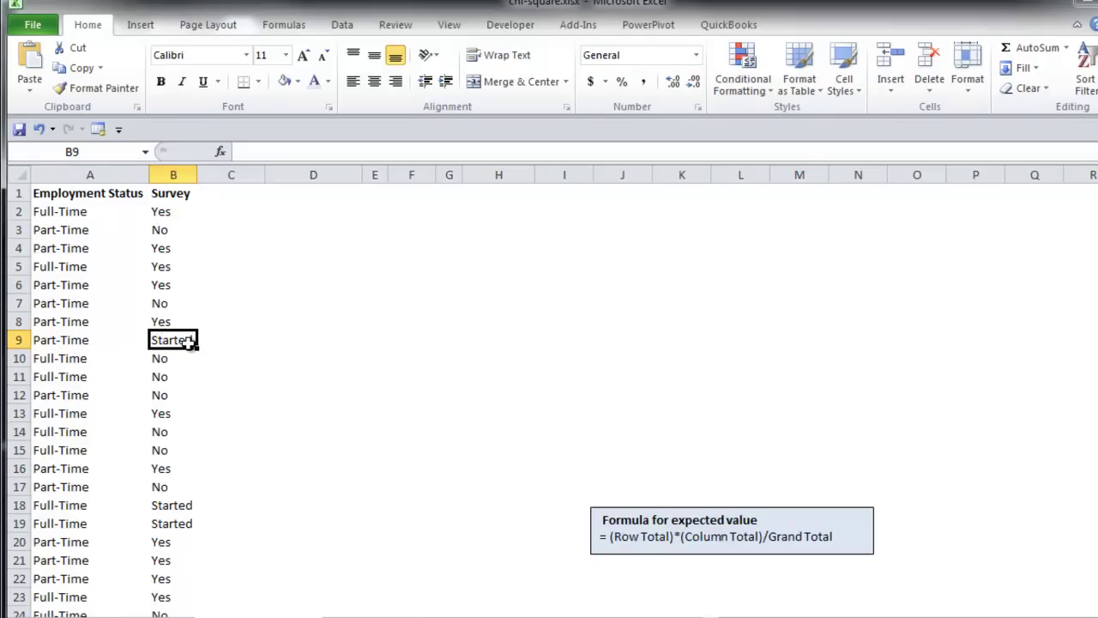
pyautogui.click(140, 24)
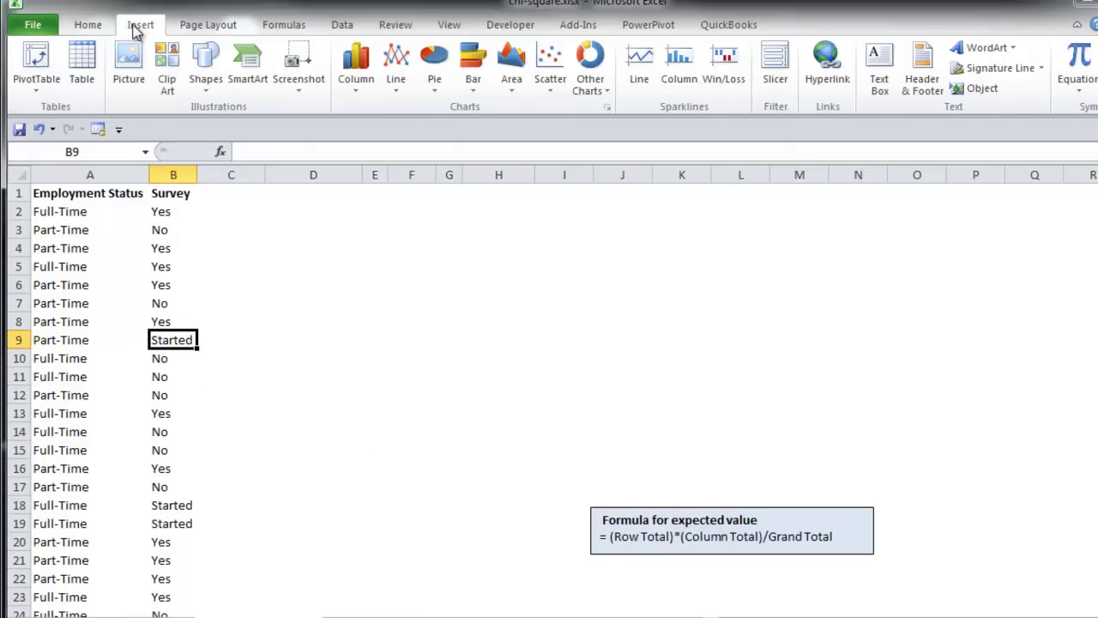
pyautogui.click(47, 86)
pyautogui.click(70, 110)
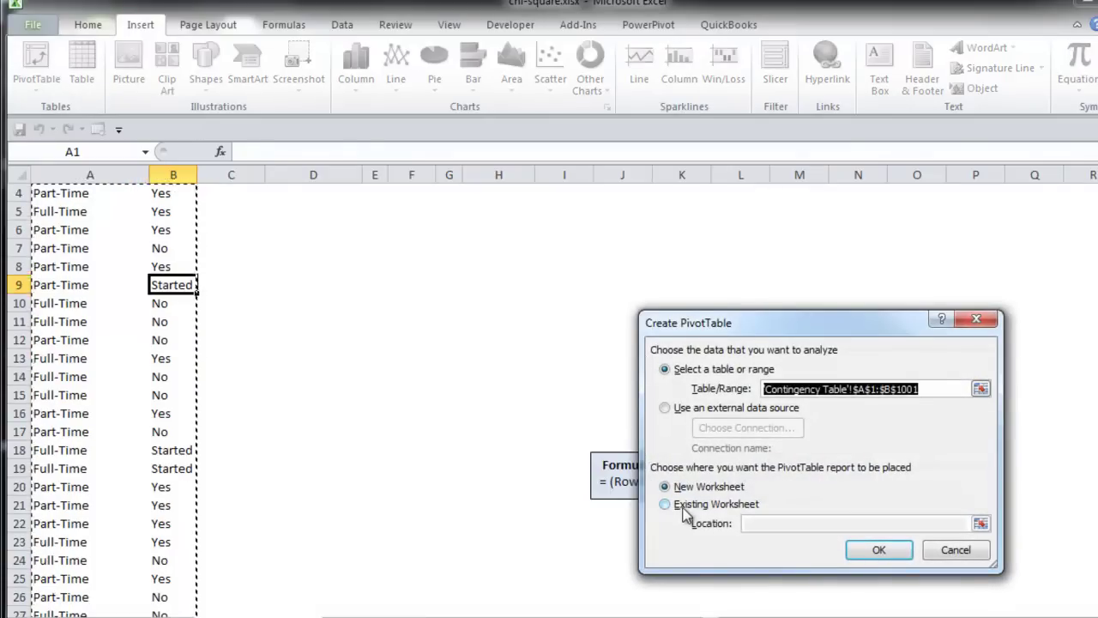
pyautogui.click(684, 506)
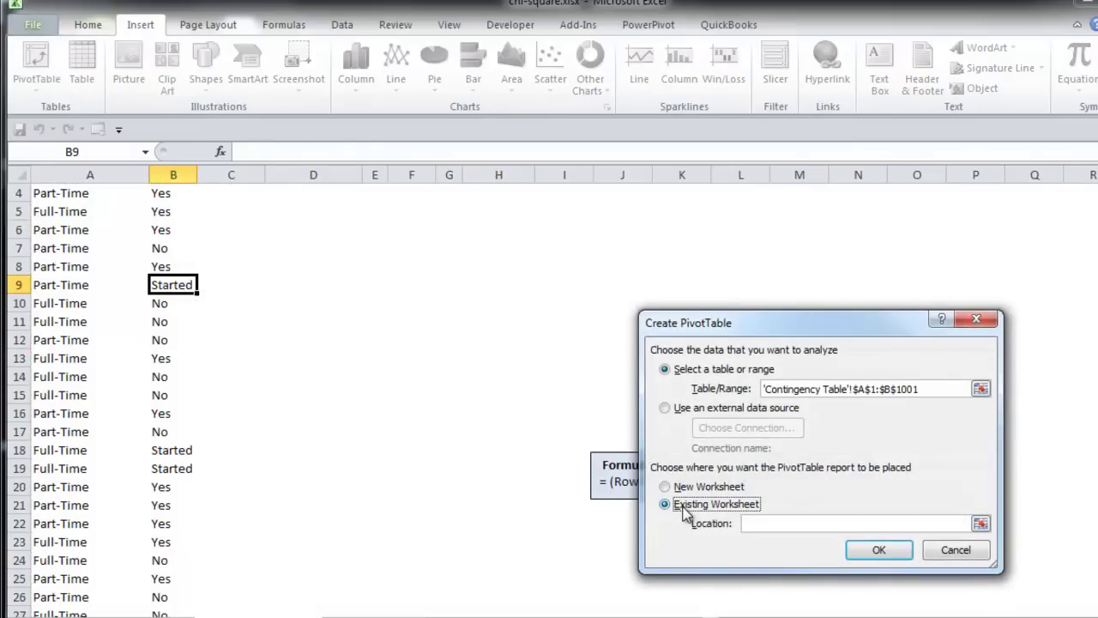
pyautogui.click(291, 263)
pyautogui.click(291, 249)
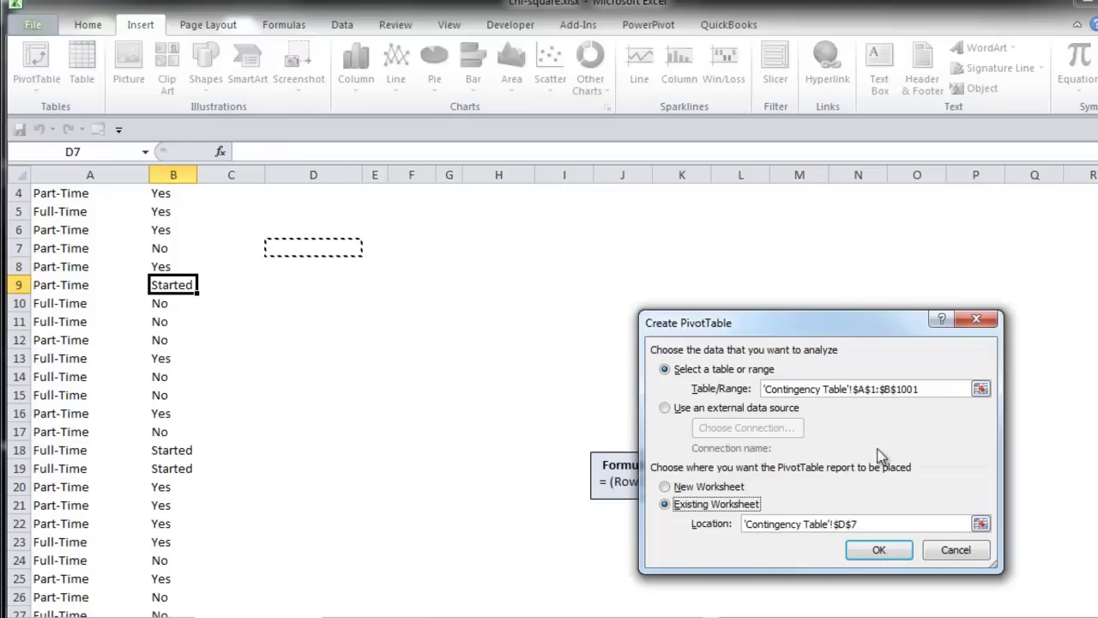
pyautogui.click(875, 552)
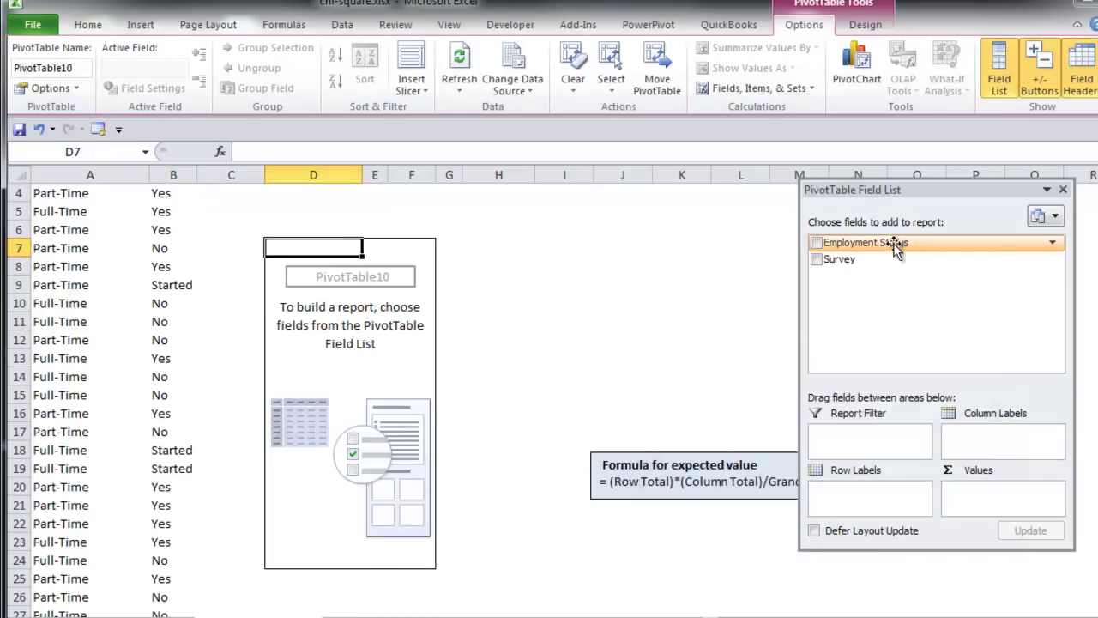
# Put Employment Status in rows, Survey in columns, and a count of Survey in values
pyautogui.moveTo(892, 246); pyautogui.dragTo(873, 504)
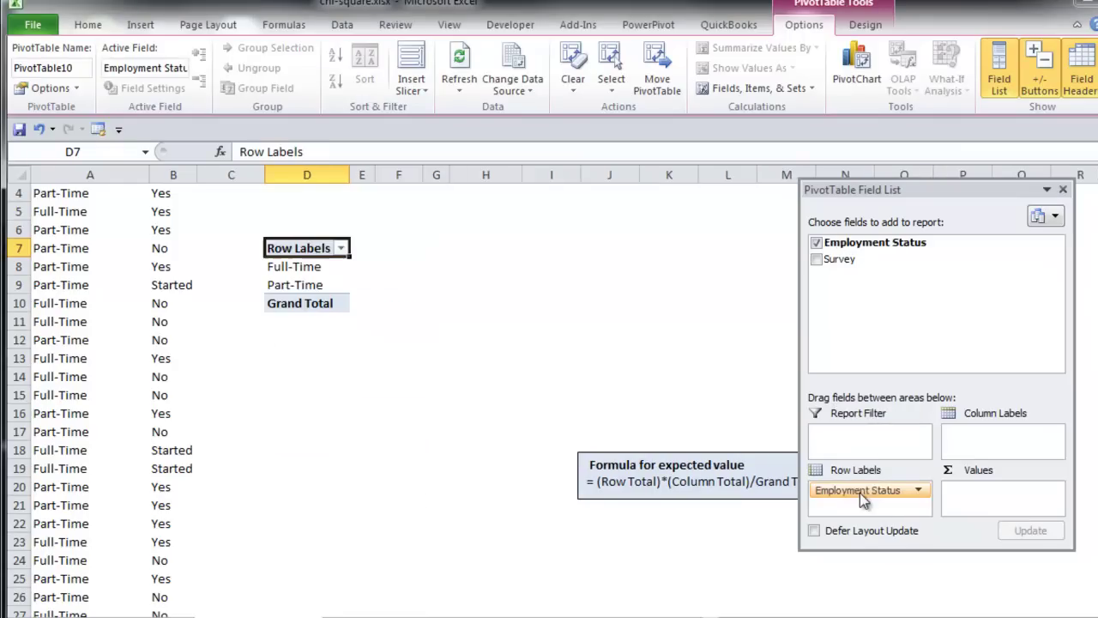
pyautogui.moveTo(837, 259); pyautogui.dragTo(981, 434)
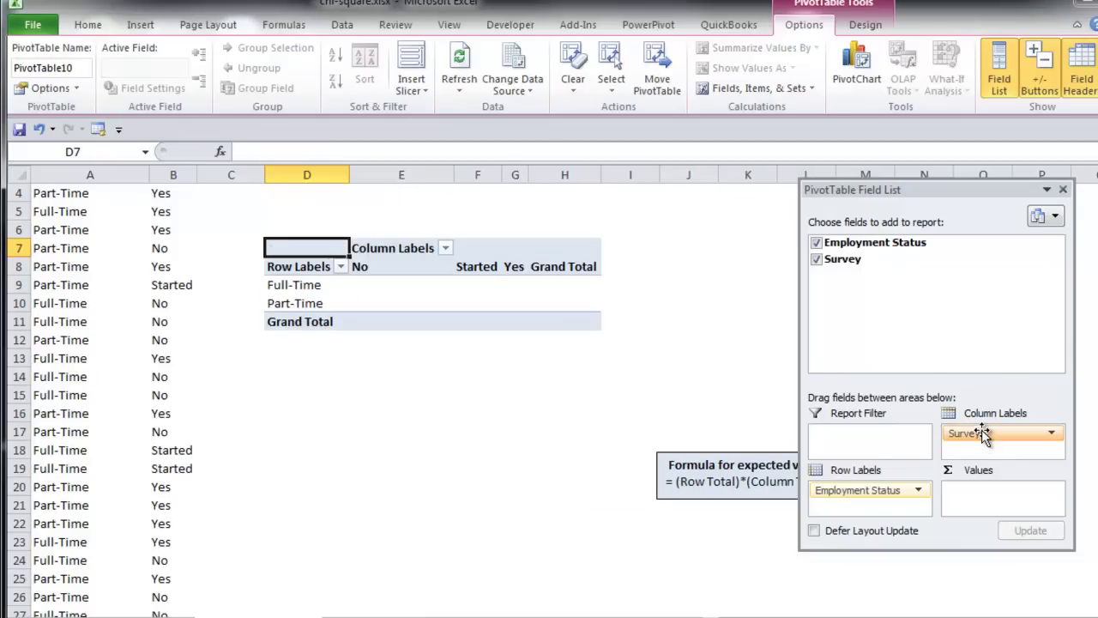
pyautogui.moveTo(983, 433); pyautogui.dragTo(992, 502)
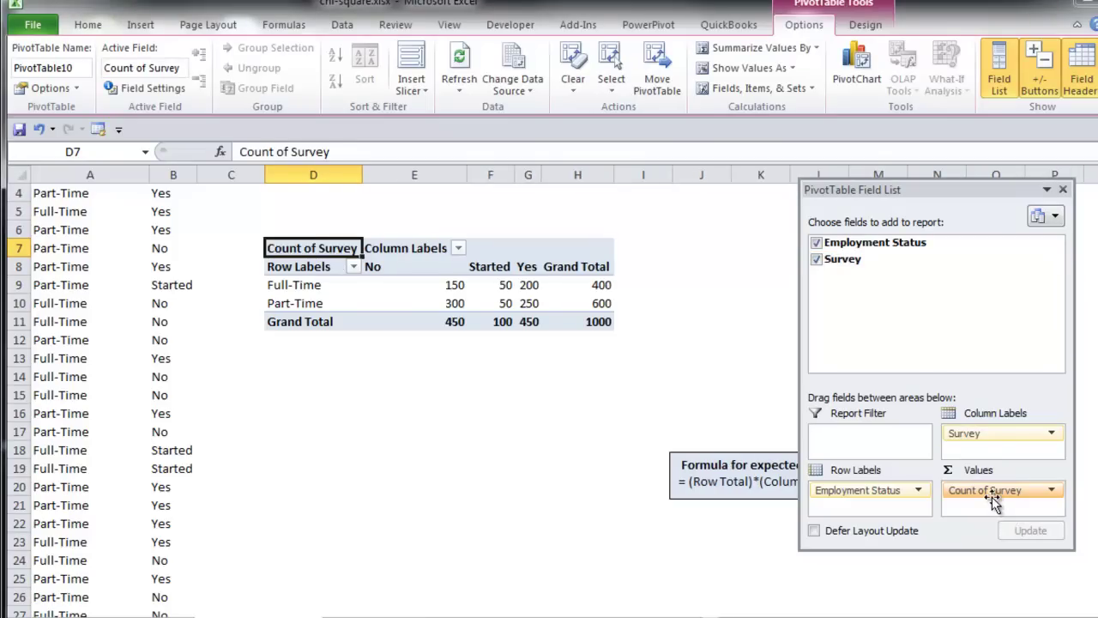
# Turn off 'Display field captions and filter drop downs' in the PivotTable Options Display settings
pyautogui.click(1063, 188)
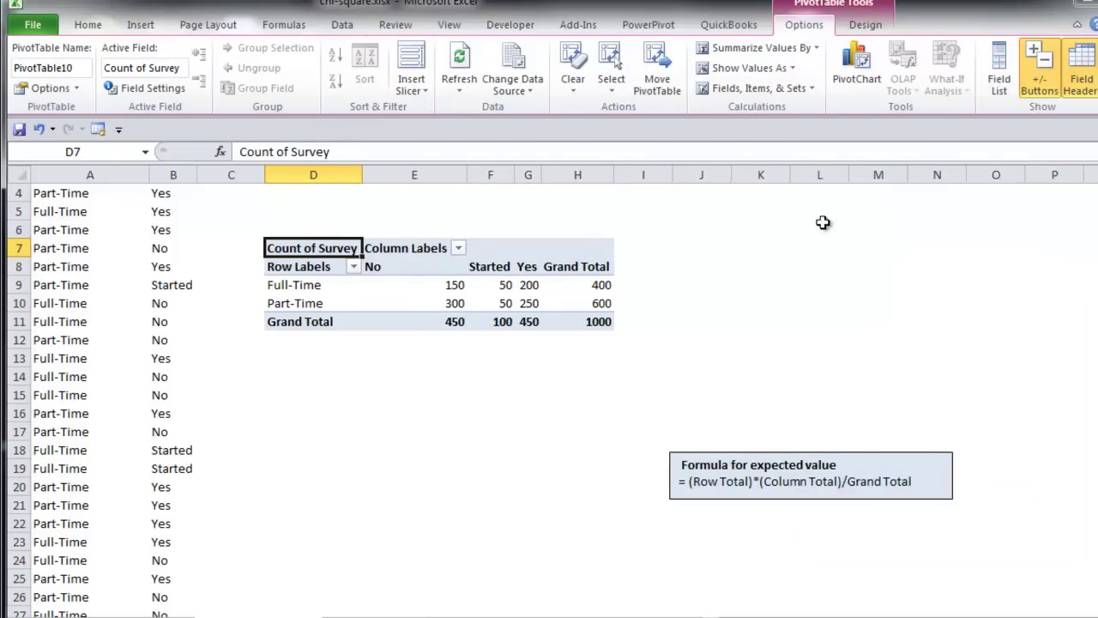
pyautogui.click(381, 270)
pyautogui.rightClick(383, 270)
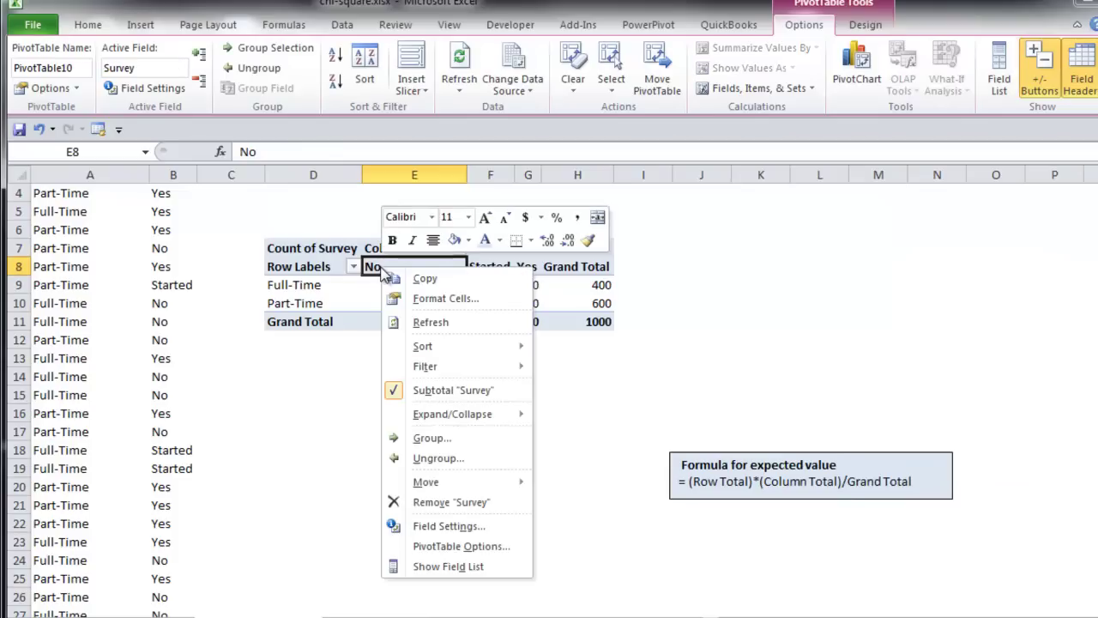
pyautogui.click(462, 545)
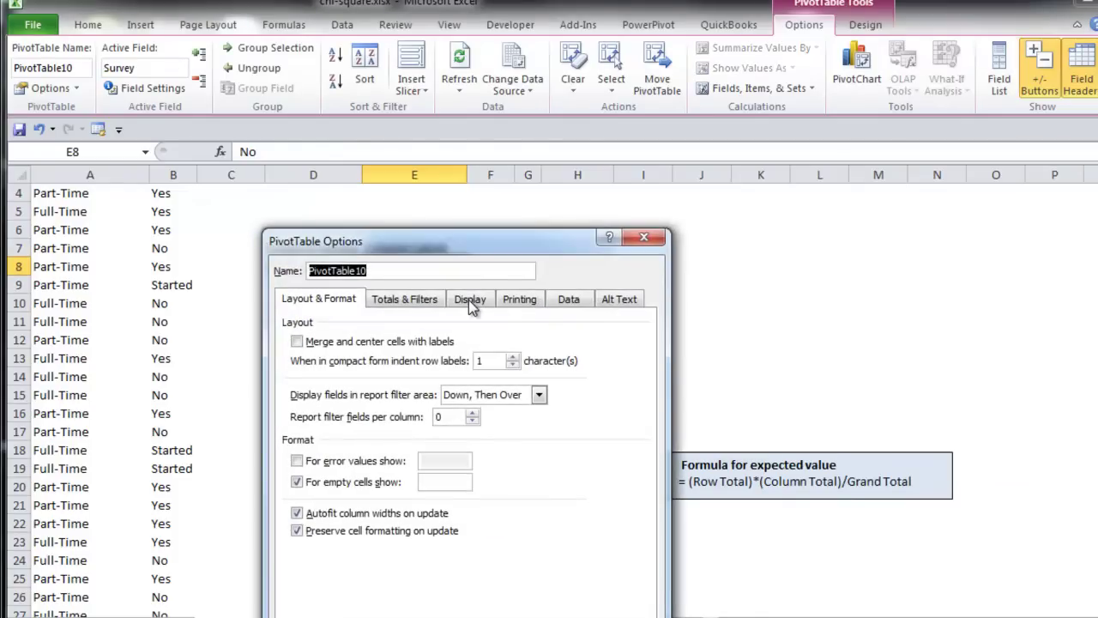
pyautogui.click(469, 299)
pyautogui.click(367, 418)
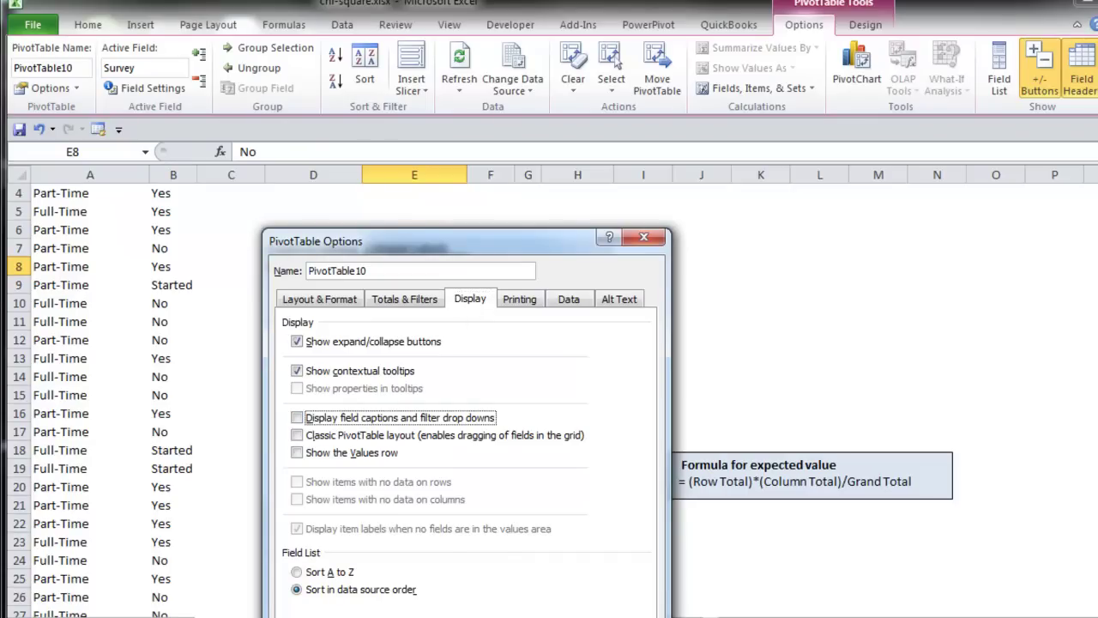
pyautogui.press('Return')
pyautogui.click(670, 392)
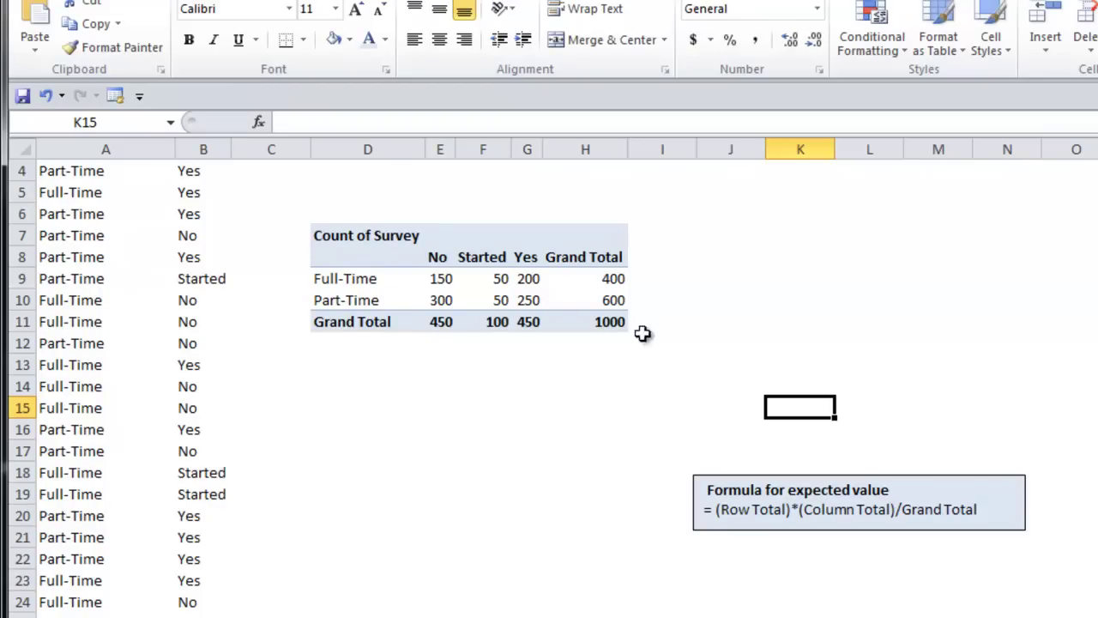
# Copy the pivot range D8:H11 and paste it as values at D17
pyautogui.click(368, 258)
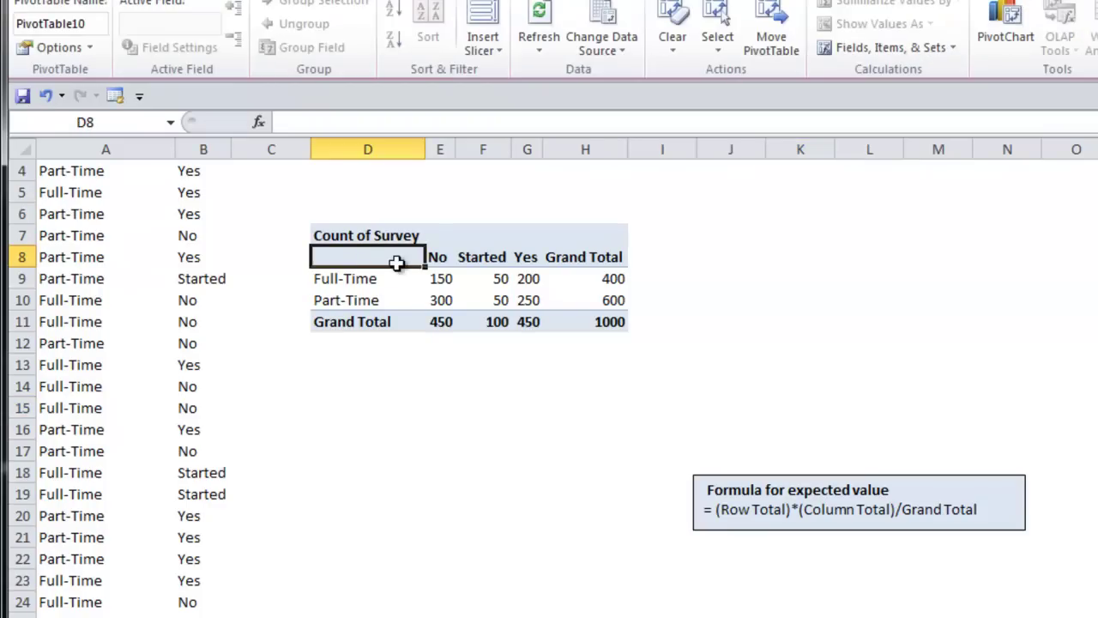
pyautogui.keyDown('shift'); pyautogui.click(619, 322); pyautogui.keyUp('shift')
pyautogui.hotkey('ctrl', 'c')
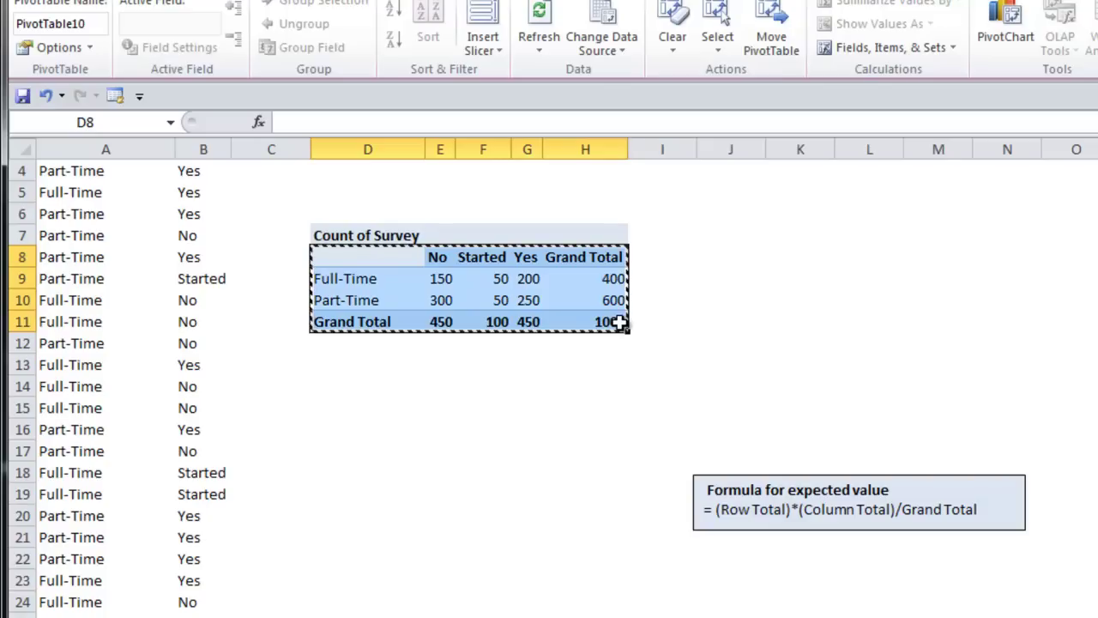
pyautogui.click(331, 456)
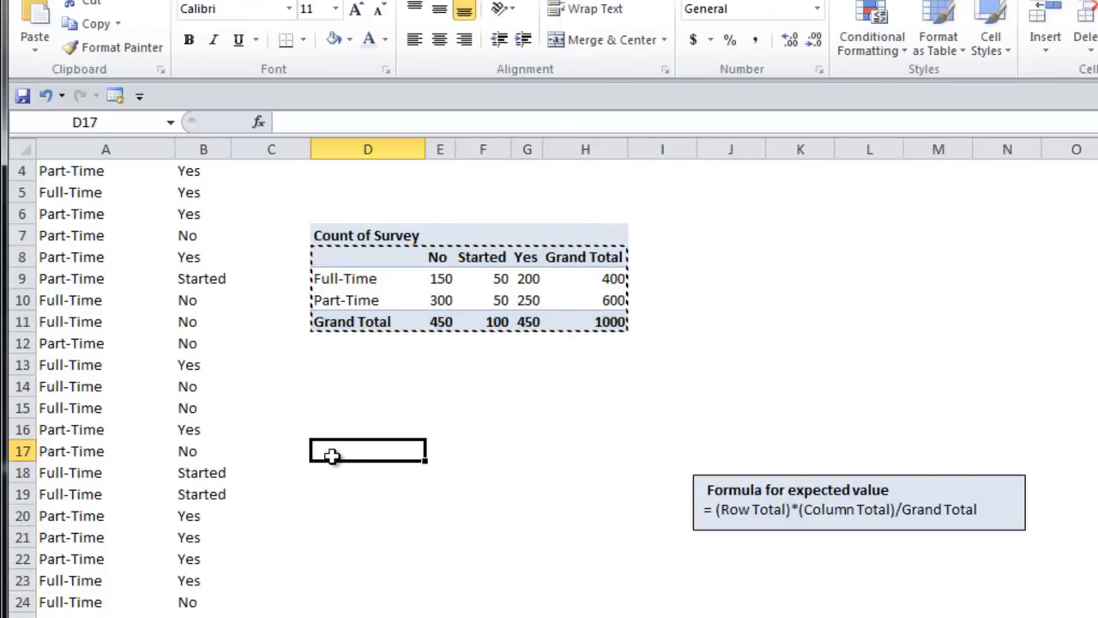
pyautogui.rightClick(334, 457)
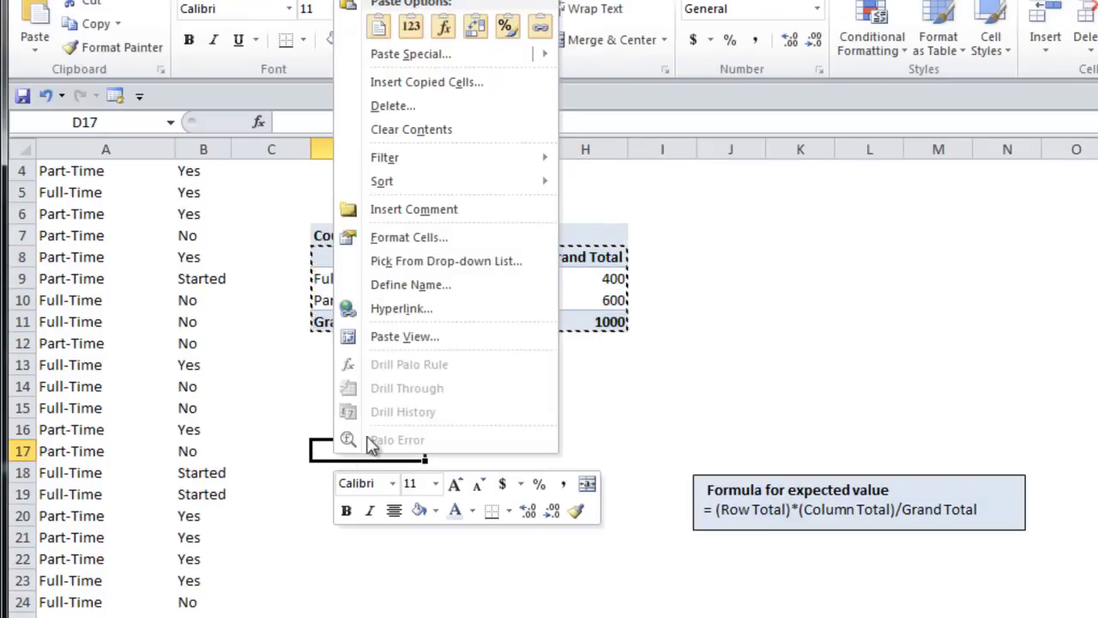
pyautogui.click(411, 29)
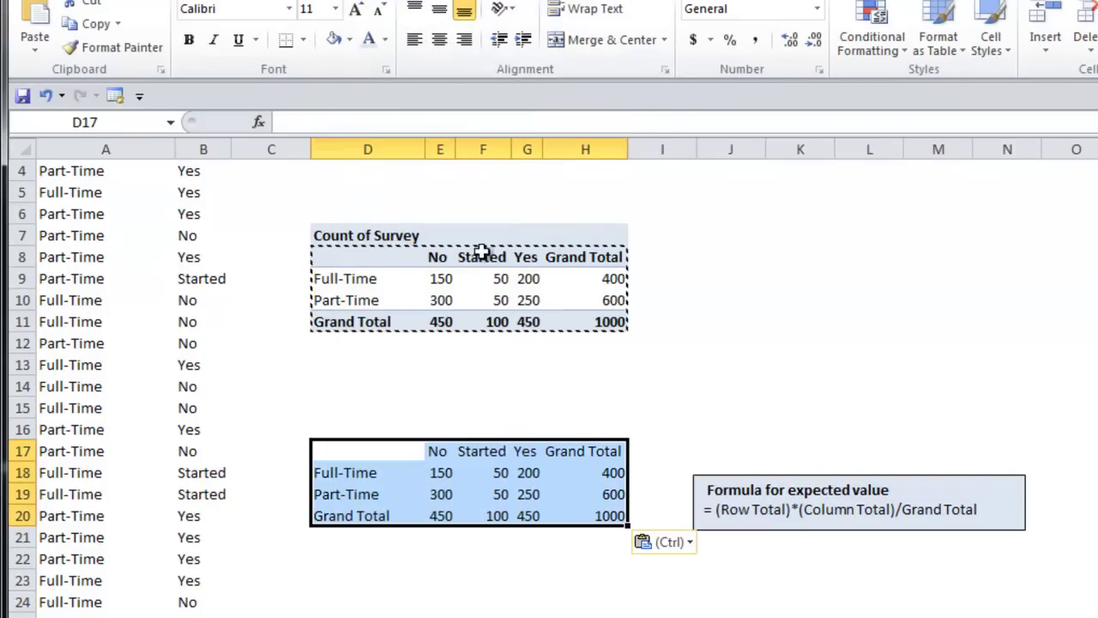
# Clear the six count cells E18:G19 in the pasted table
pyautogui.click(657, 431)
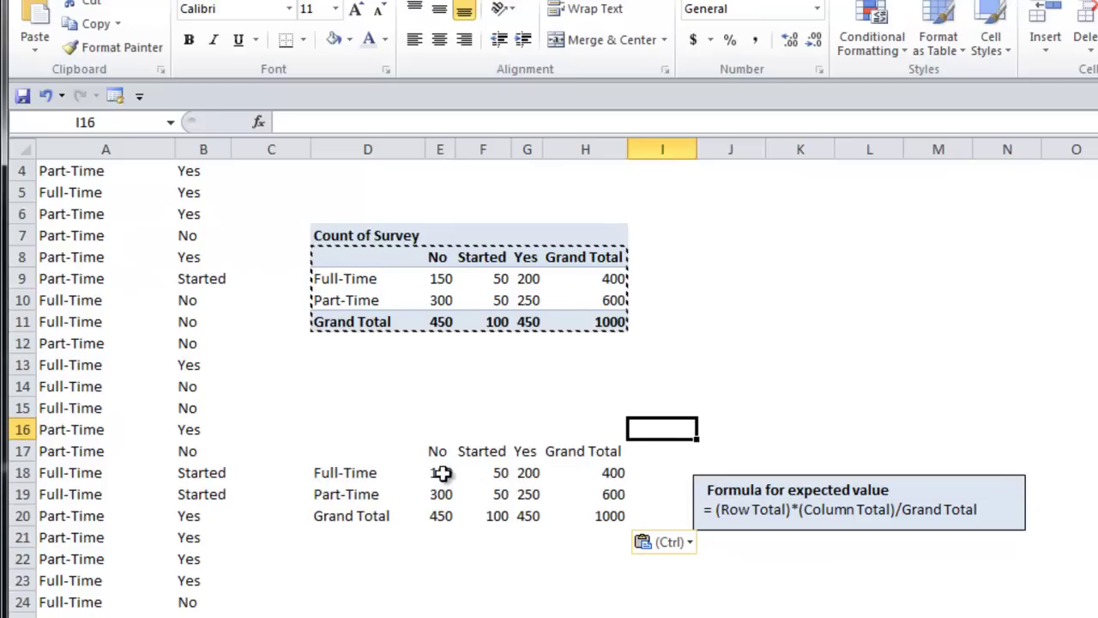
pyautogui.click(439, 473)
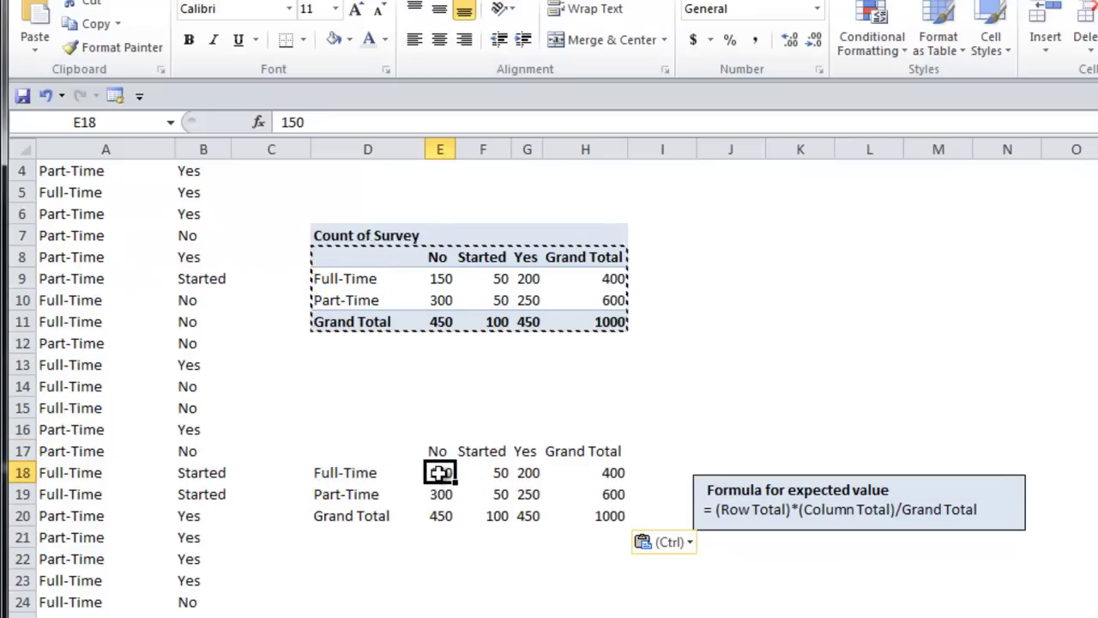
pyautogui.keyDown('shift'); pyautogui.click(533, 496); pyautogui.keyUp('shift')
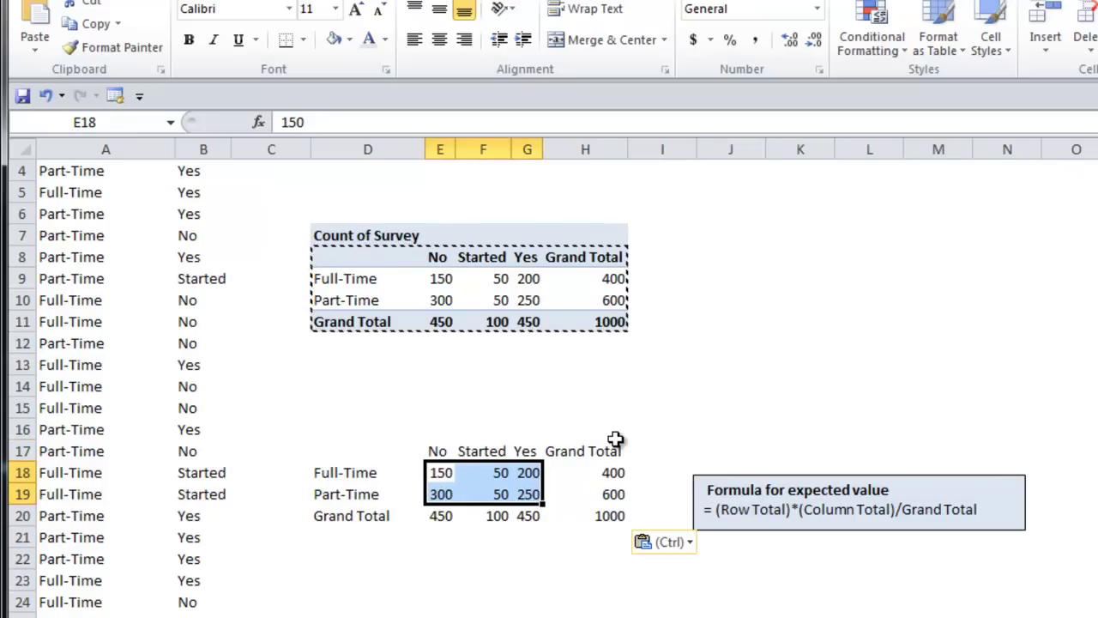
pyautogui.press('Delete')
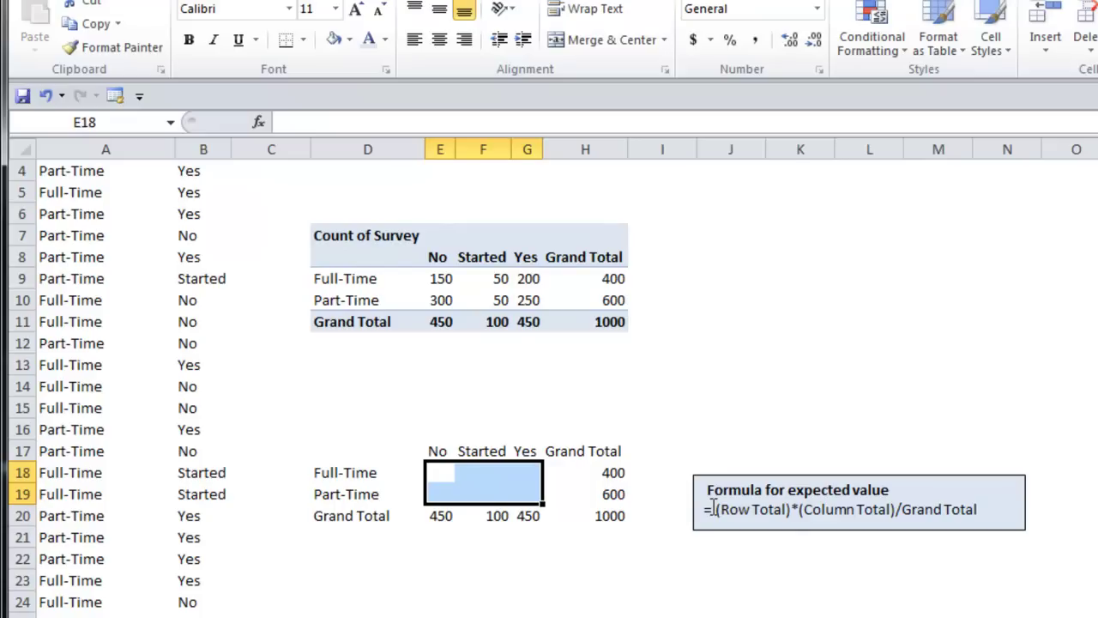
# Enter the Full-Time expected count in E18 as =H18*E20/H20, giving 180
pyautogui.click(453, 477)
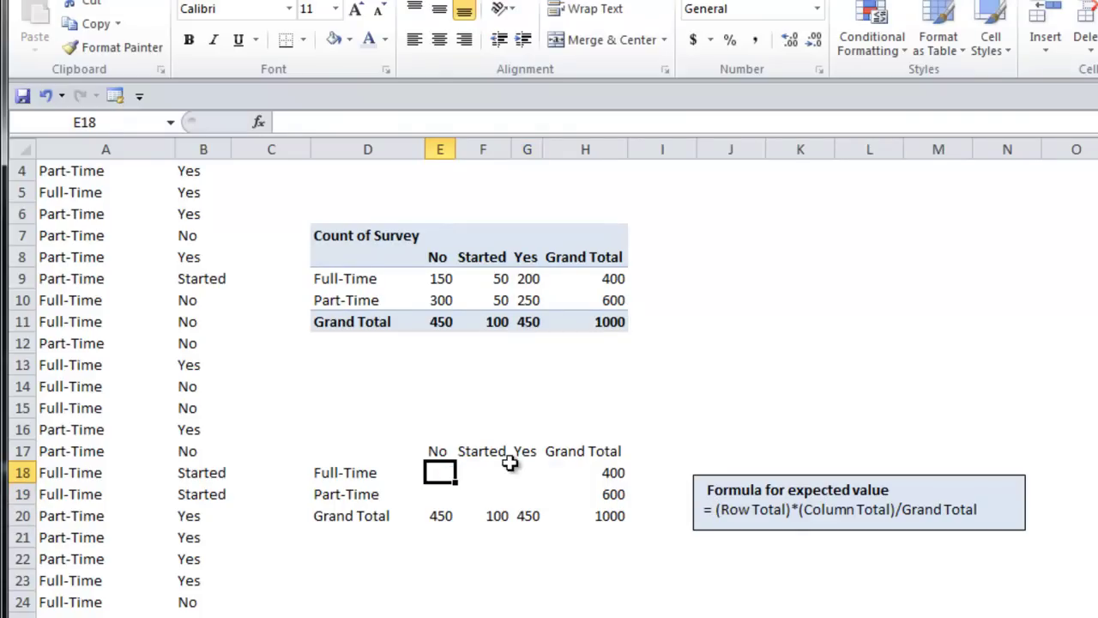
pyautogui.write('=')
pyautogui.click(614, 471)
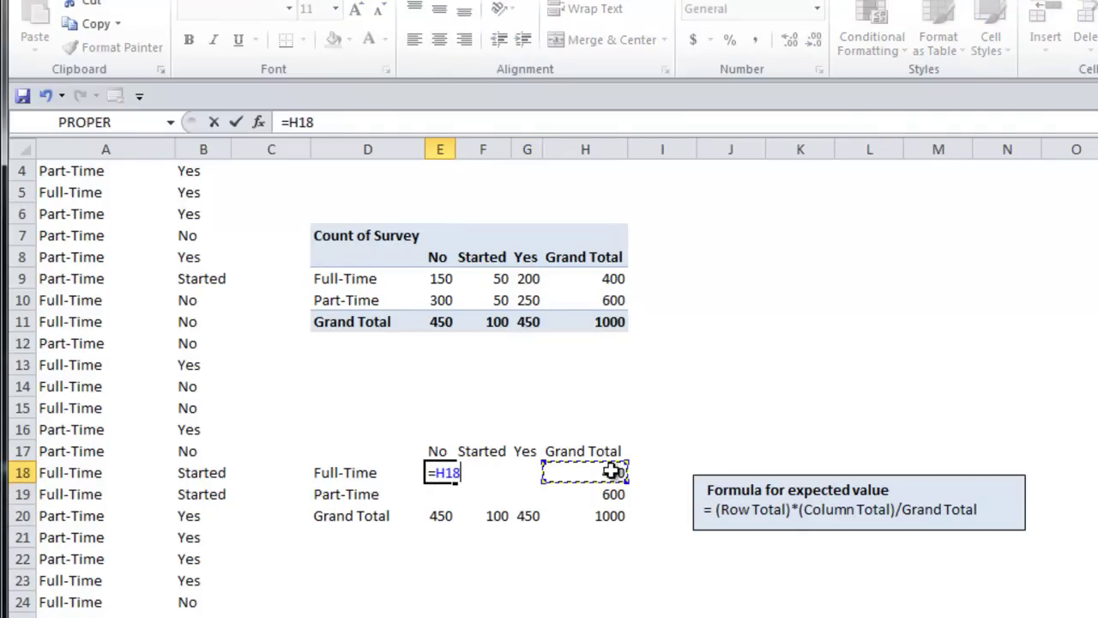
pyautogui.write('*')
pyautogui.click(439, 517)
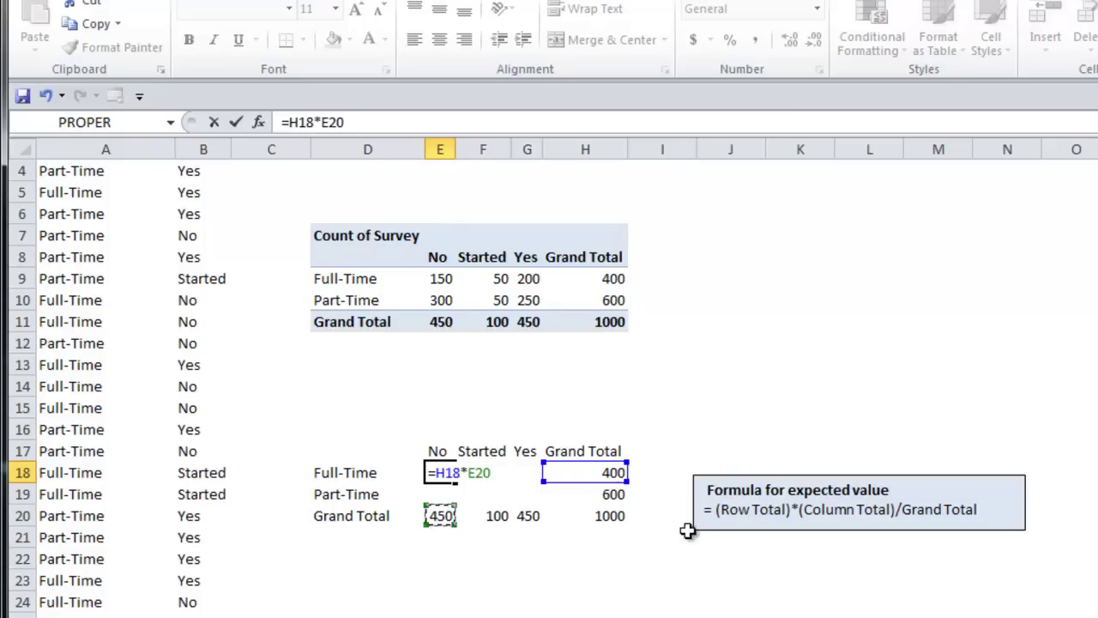
pyautogui.write('/')
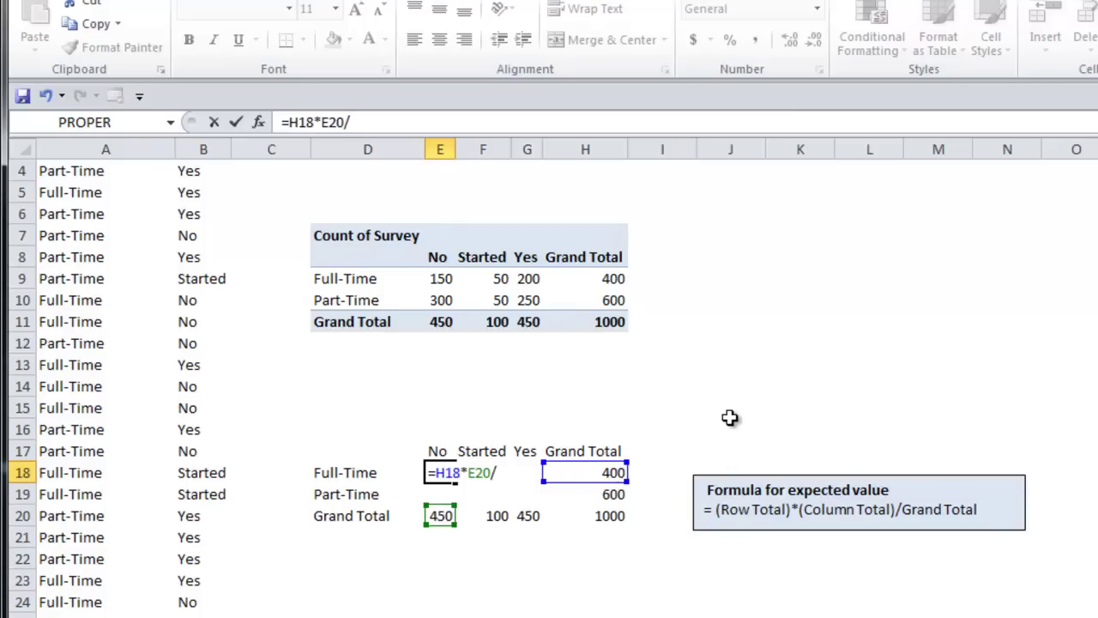
pyautogui.click(625, 515)
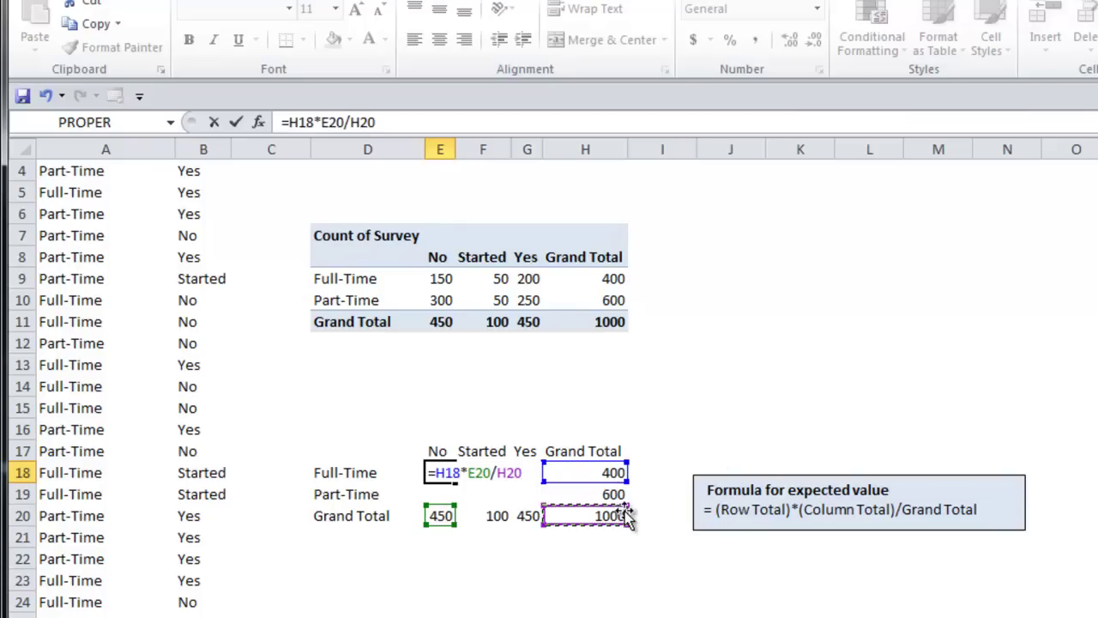
pyautogui.press('Return')
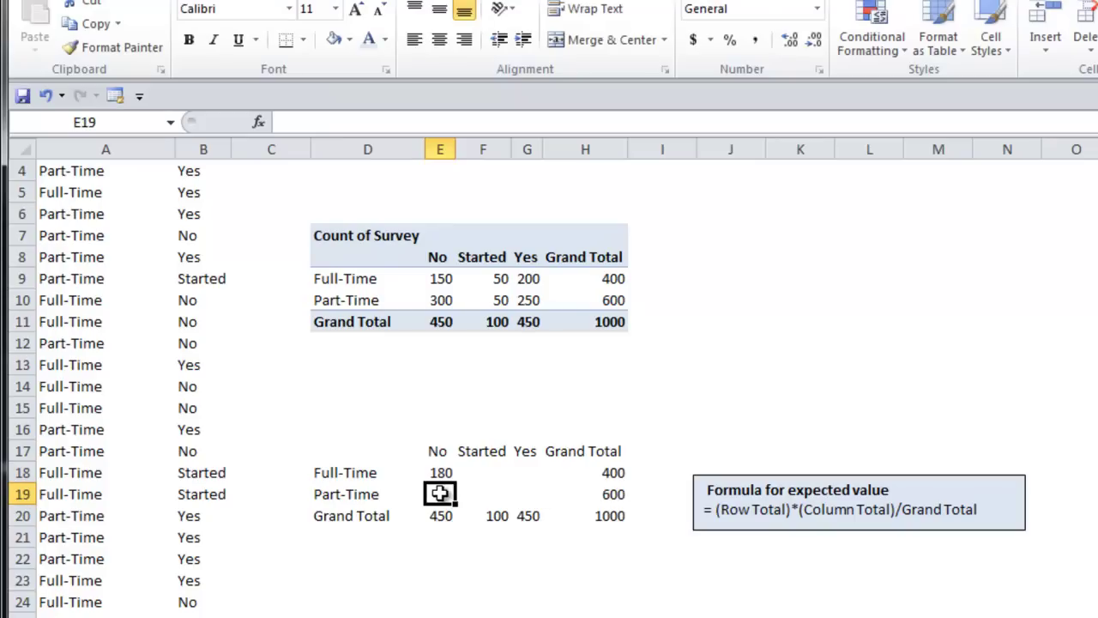
# Enter the Part-Time expected count in E19 as =H19*E20/H20, giving 270
pyautogui.write('=')
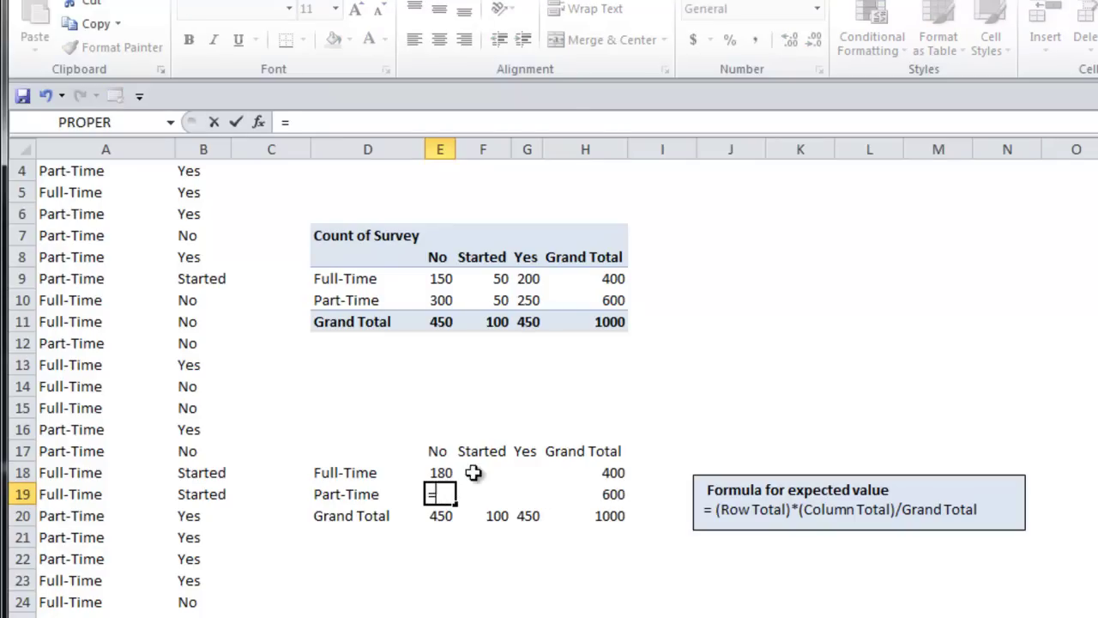
pyautogui.click(617, 496)
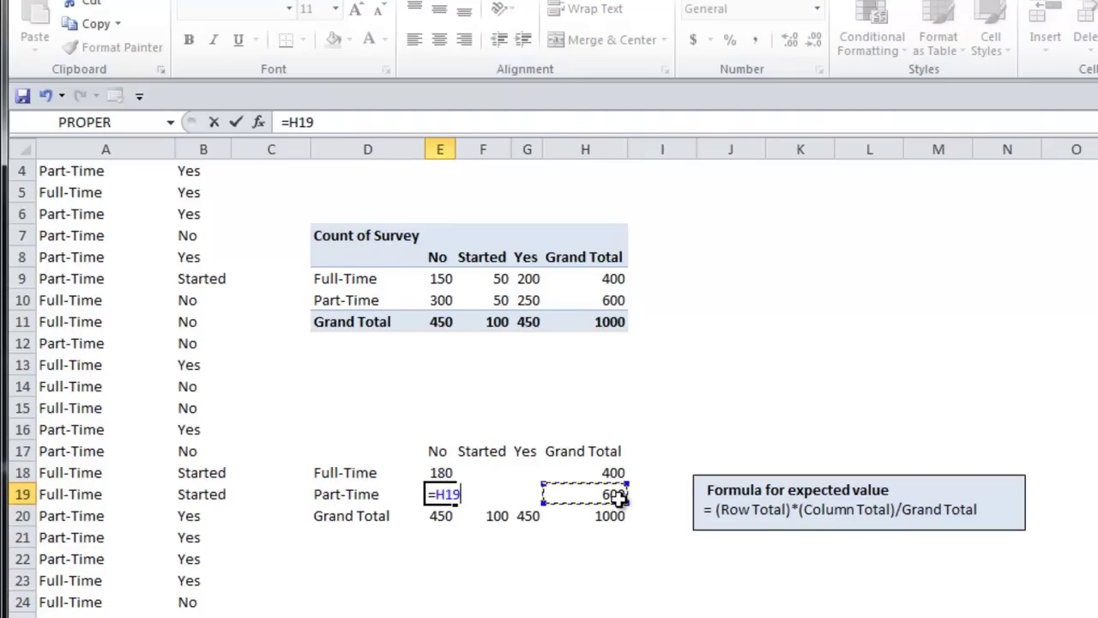
pyautogui.write('*')
pyautogui.click(442, 516)
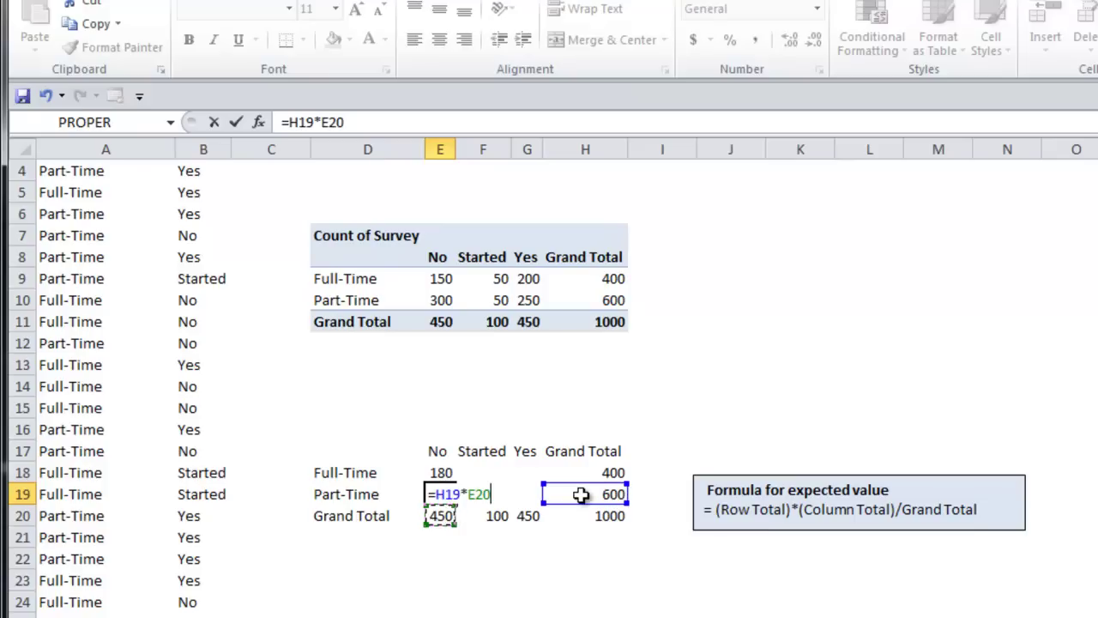
pyautogui.write('/')
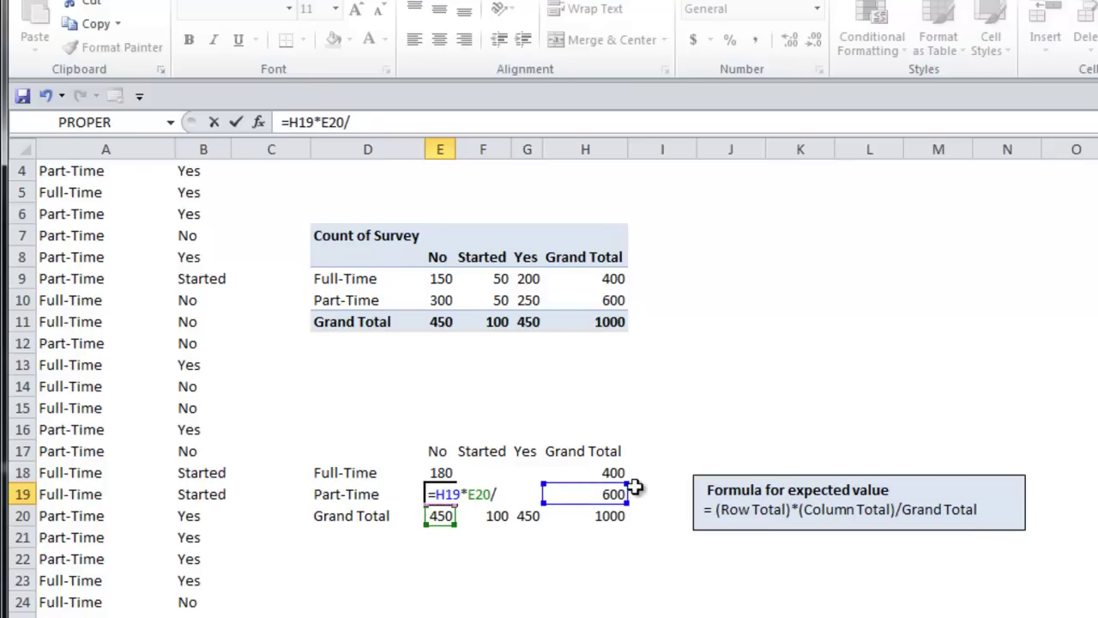
pyautogui.click(616, 514)
pyautogui.press('Return')
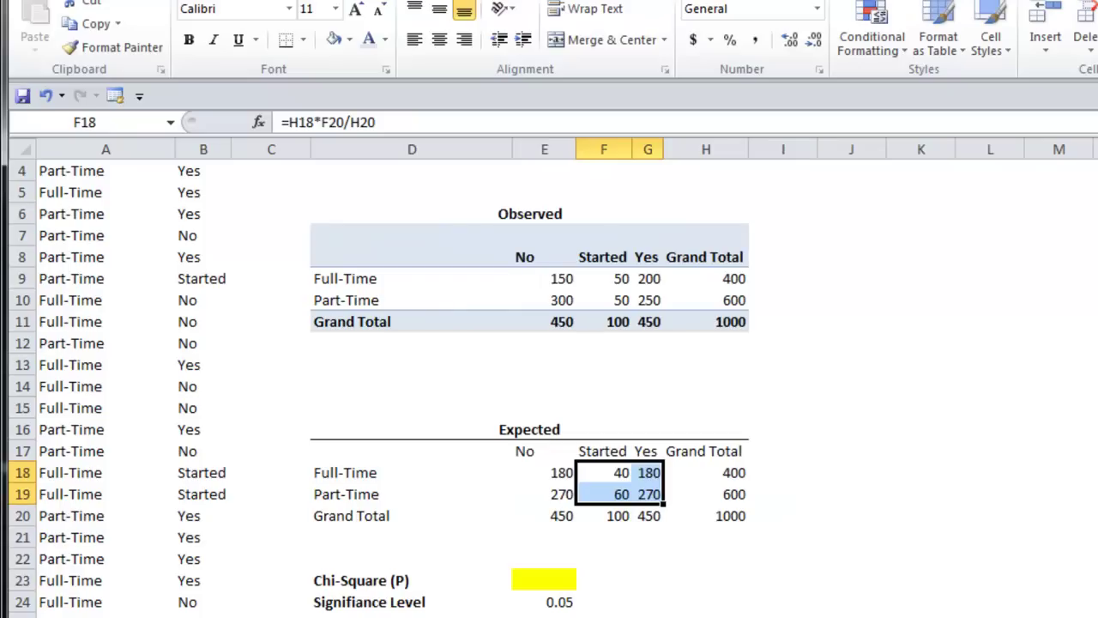
# Enter =CHISQ.TEST(E9:G10,E18:G19) in the yellow Chi-Square (P) cell, returning 0.0003
pyautogui.click(713, 561)
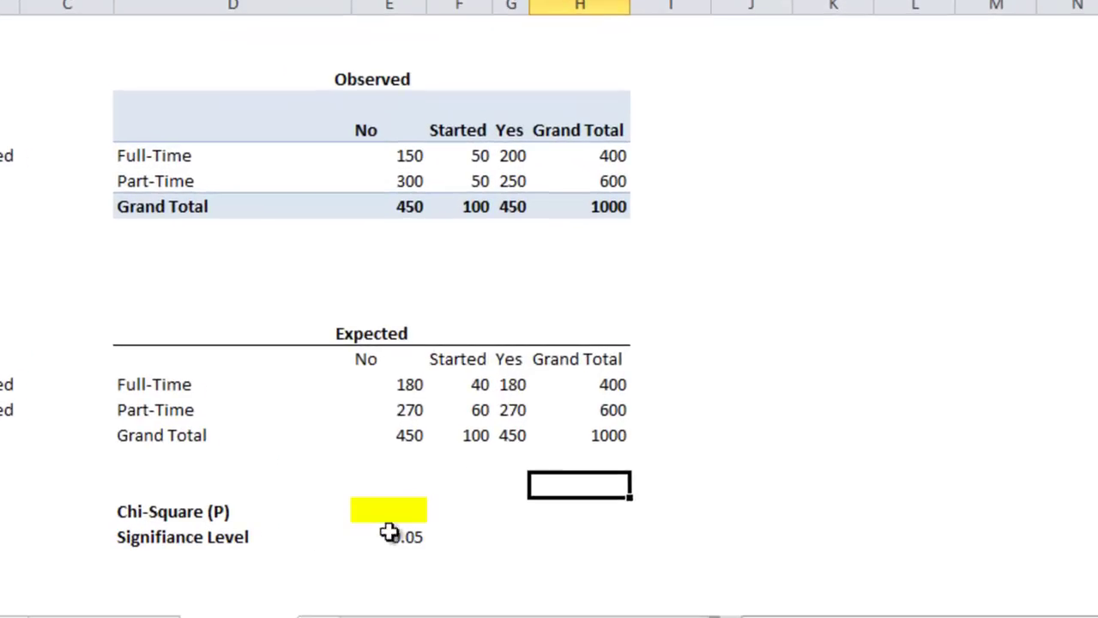
pyautogui.click(535, 596)
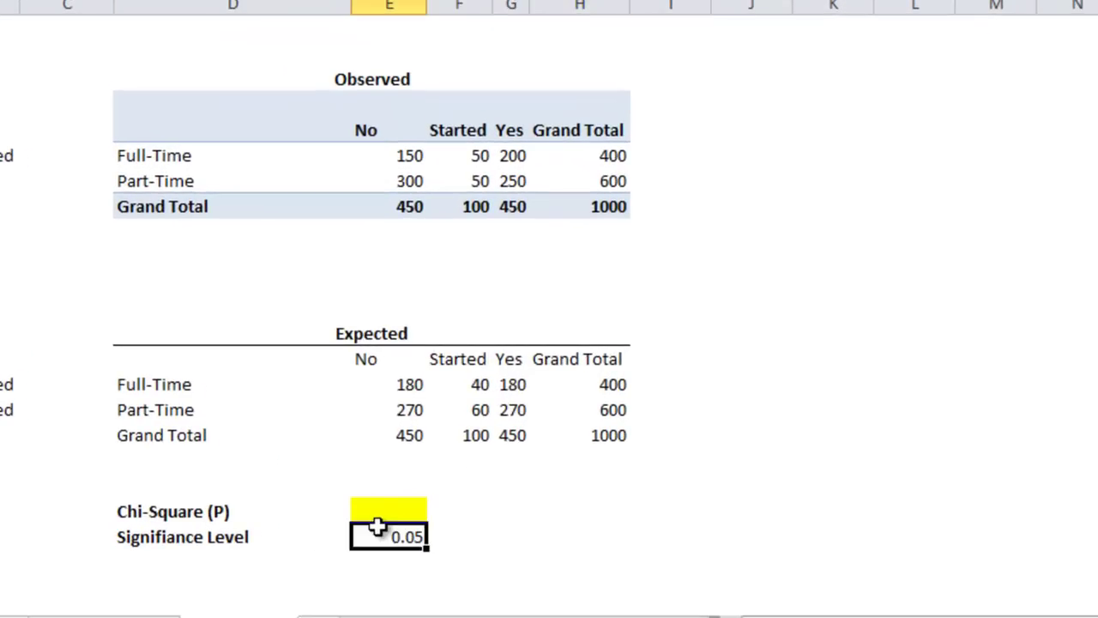
pyautogui.click(381, 510)
pyautogui.write('=c')
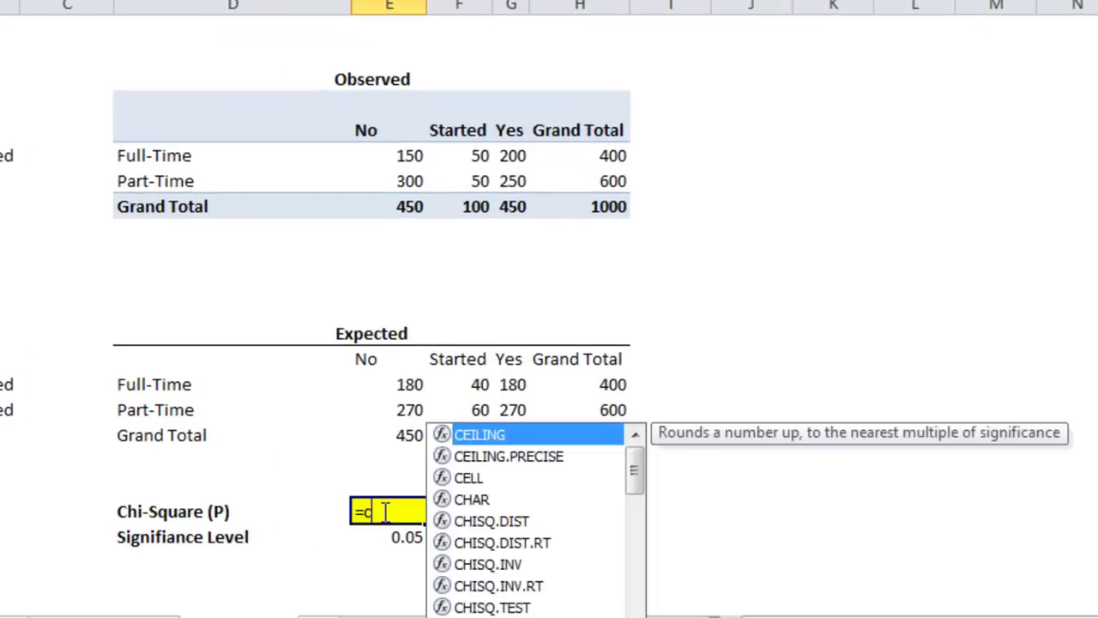
pyautogui.write('h')
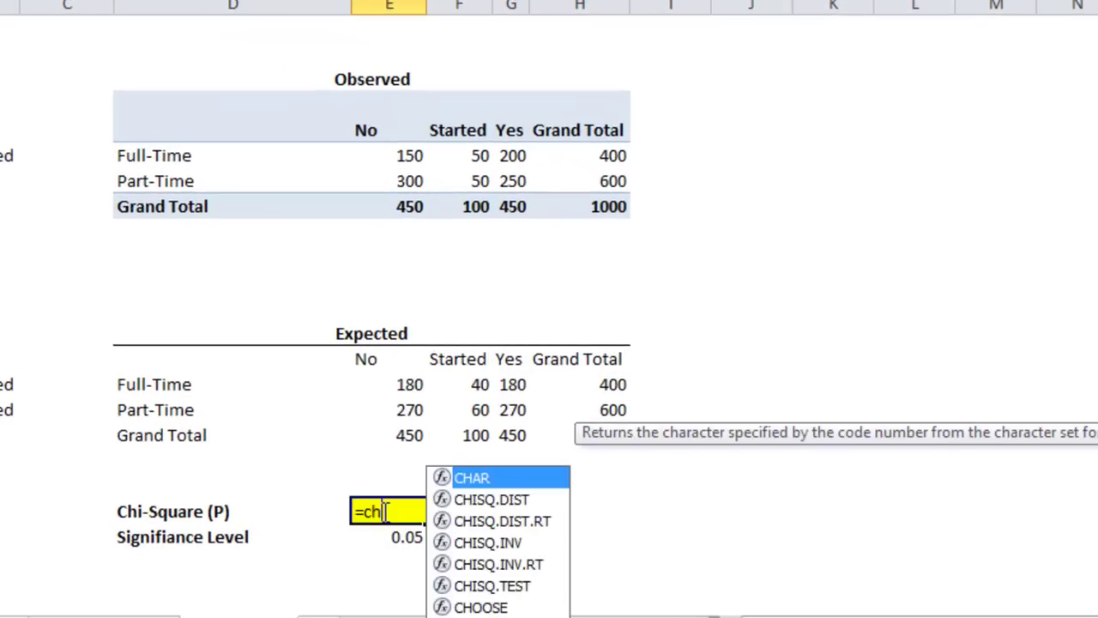
pyautogui.doubleClick(519, 586)
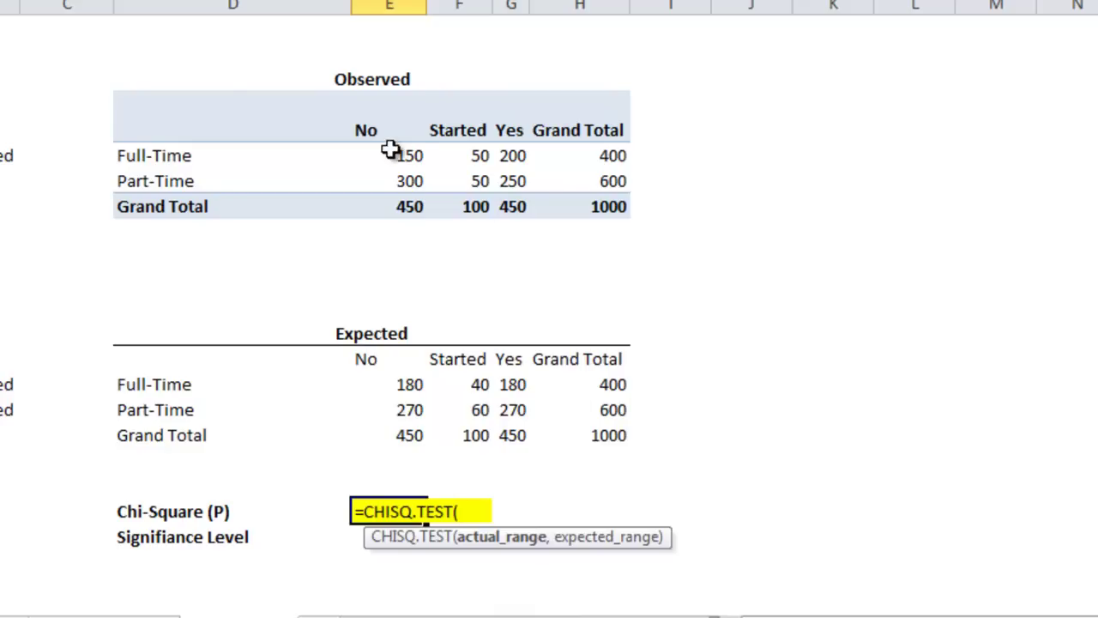
pyautogui.moveTo(415, 156); pyautogui.dragTo(519, 180)
pyautogui.write(',')
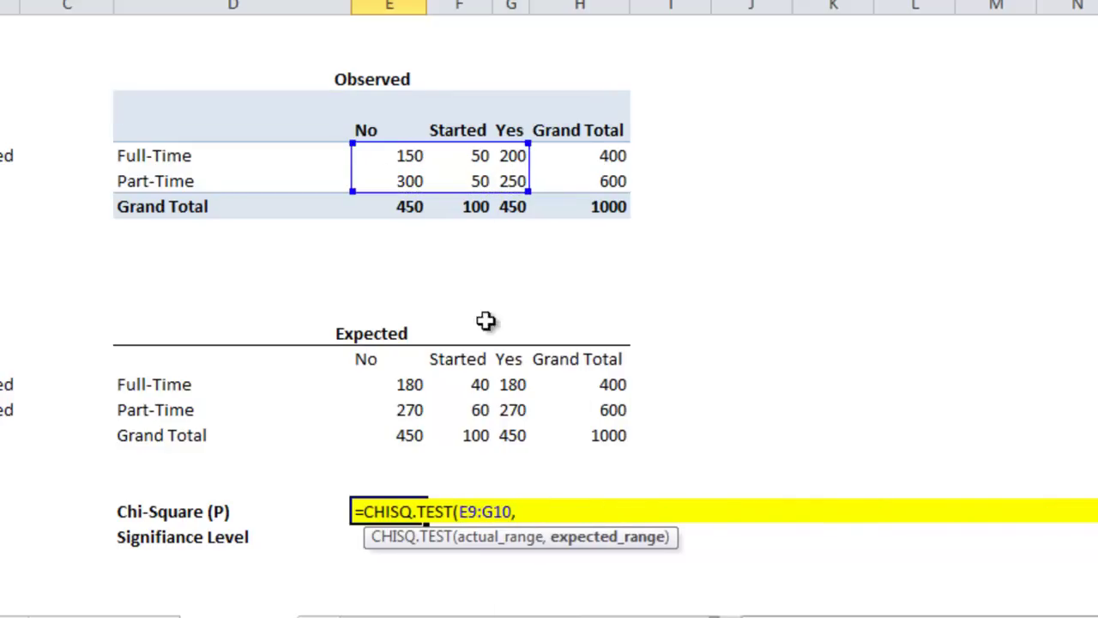
pyautogui.click(421, 385)
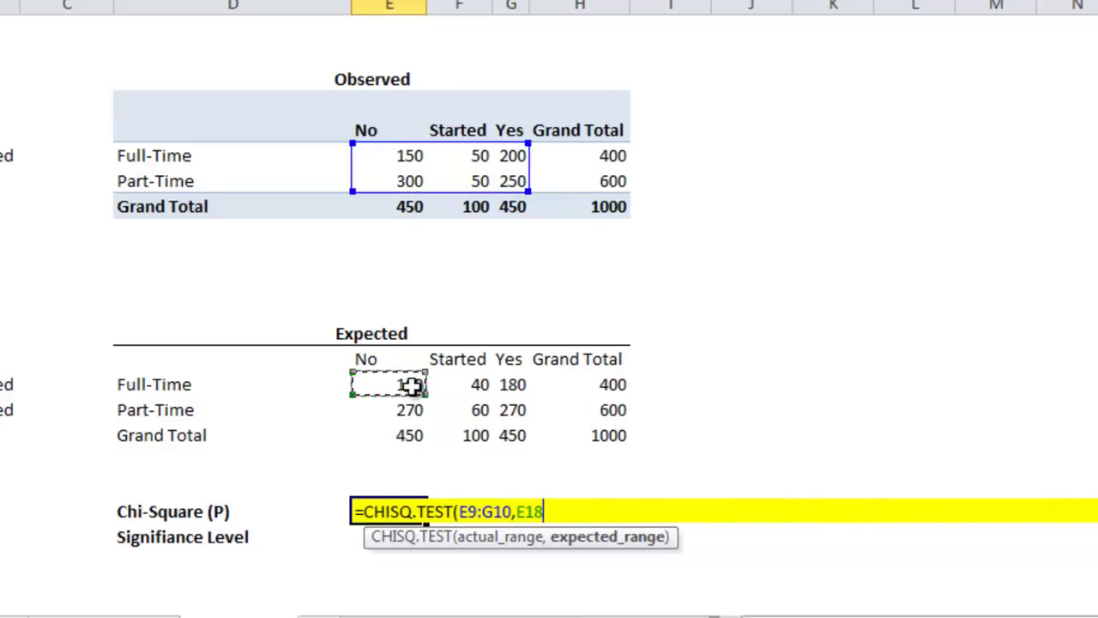
pyautogui.keyDown('shift'); pyautogui.click(514, 410); pyautogui.keyUp('shift')
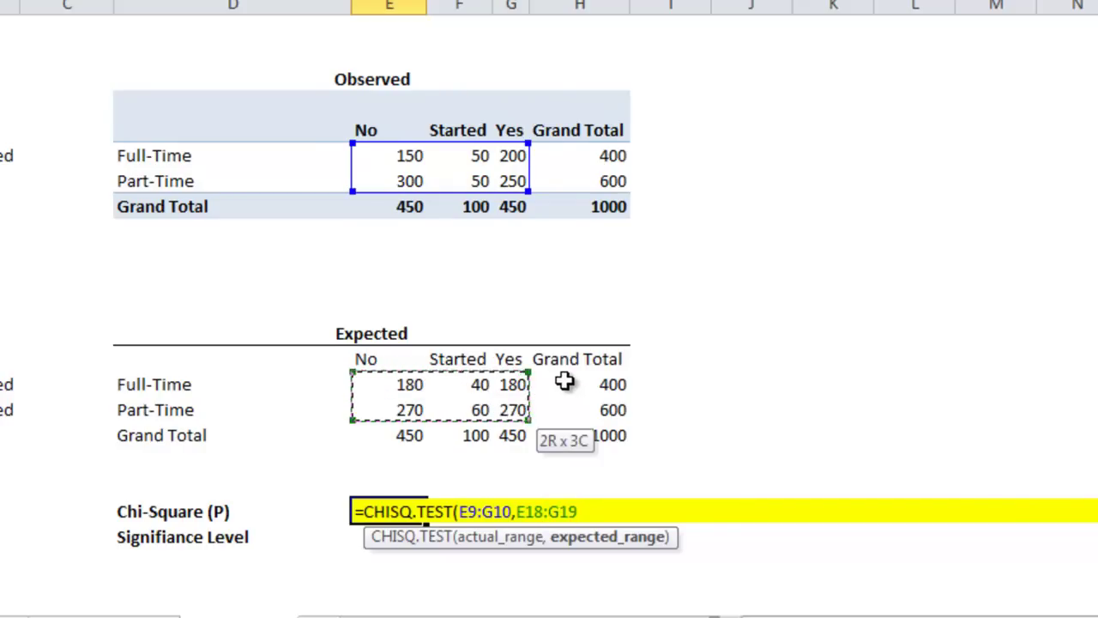
pyautogui.press('Return')
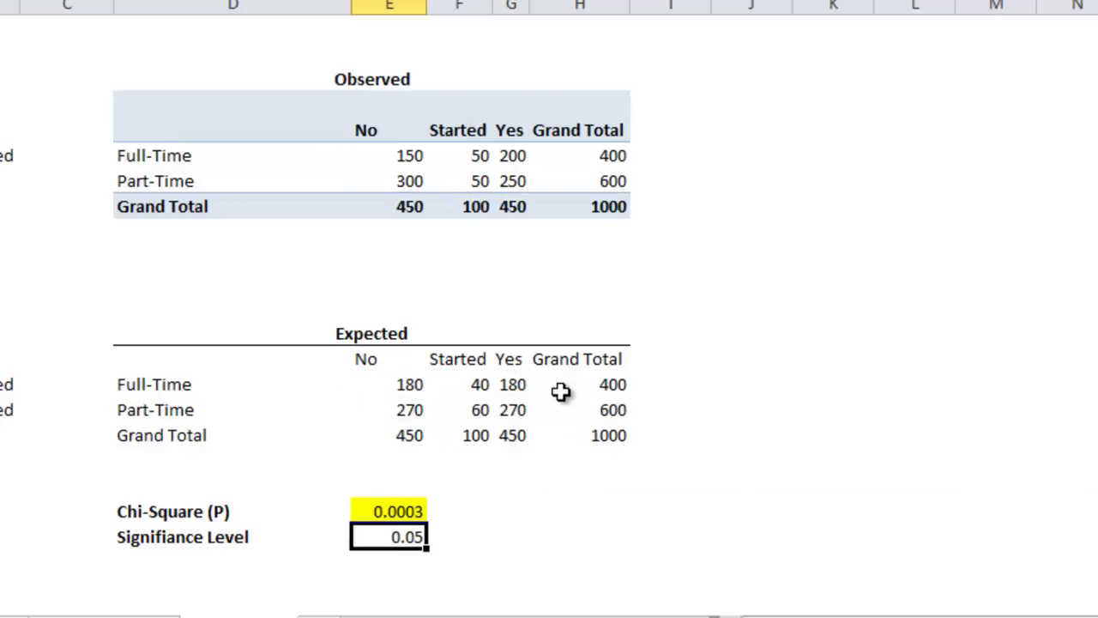
# Place a 'Results' note beside the Expected table: p-value .0003 < .05, reject the null hypothesis
pyautogui.click(619, 510)
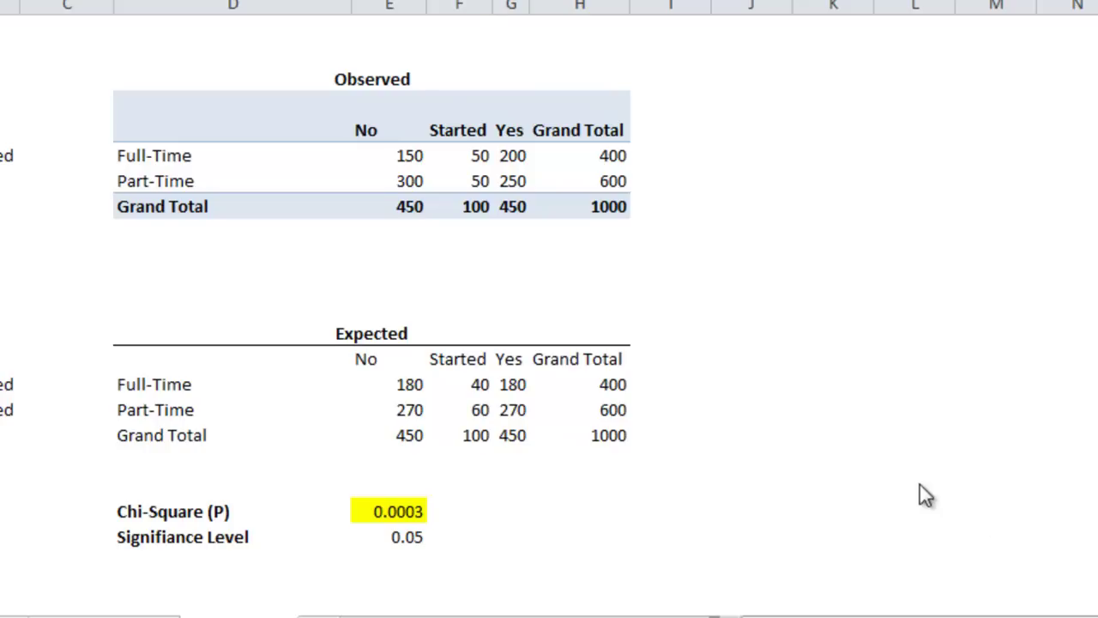
pyautogui.click(961, 262)
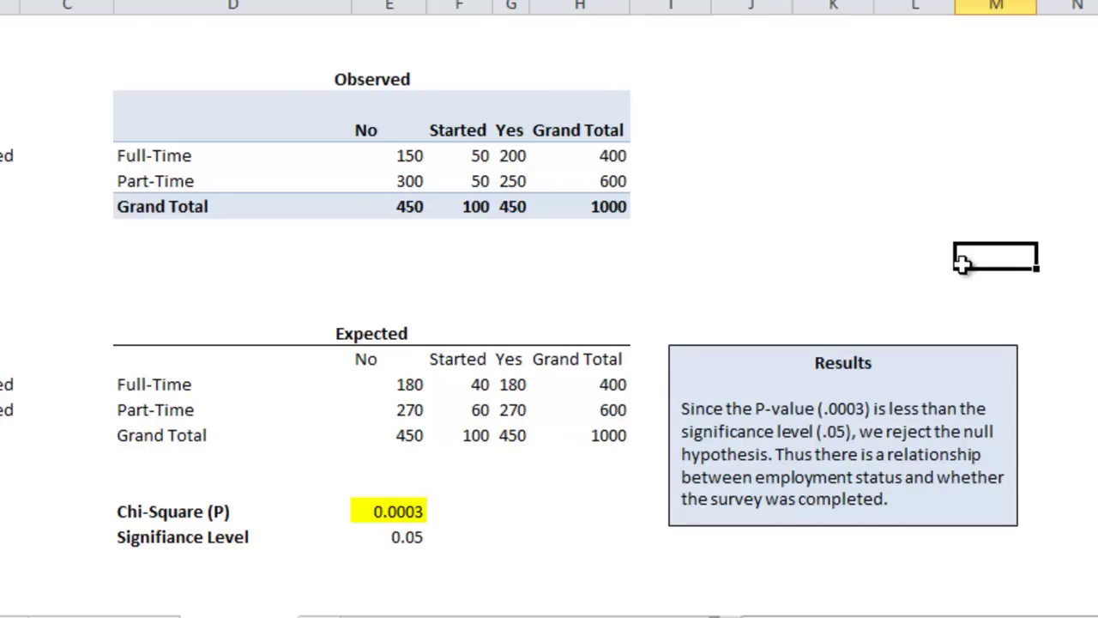